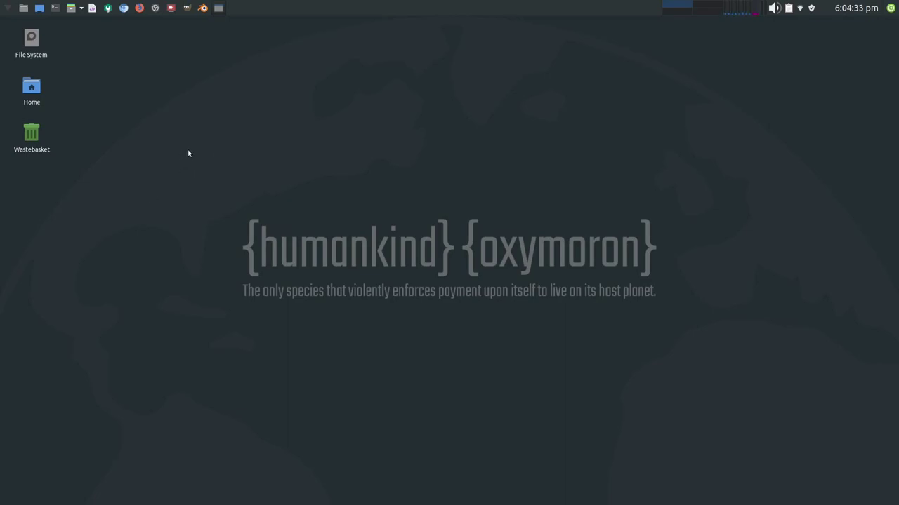
- Try Panel 1 row sizes from 34 up to 50 pixels in the panel preferences, restore 36, and close them
right_click(268, 11)
mouse_move(295, 64)
click(358, 76)
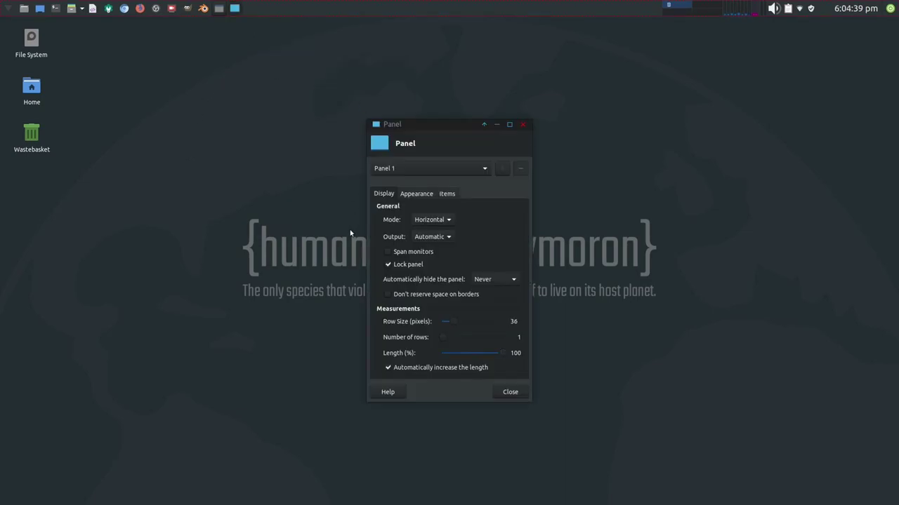
scroll(456, 323, down, 2)
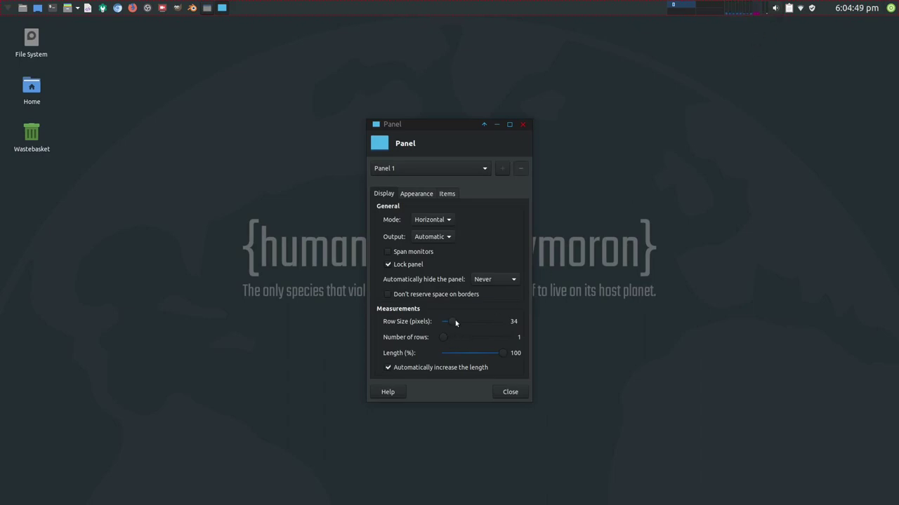
scroll(452, 320, up, 2)
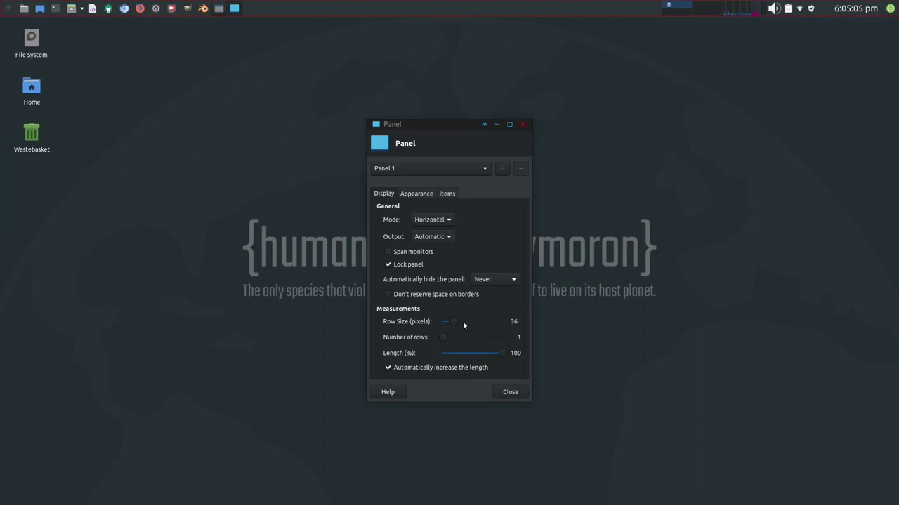
scroll(464, 325, up, 2)
scroll(463, 325, up, 8)
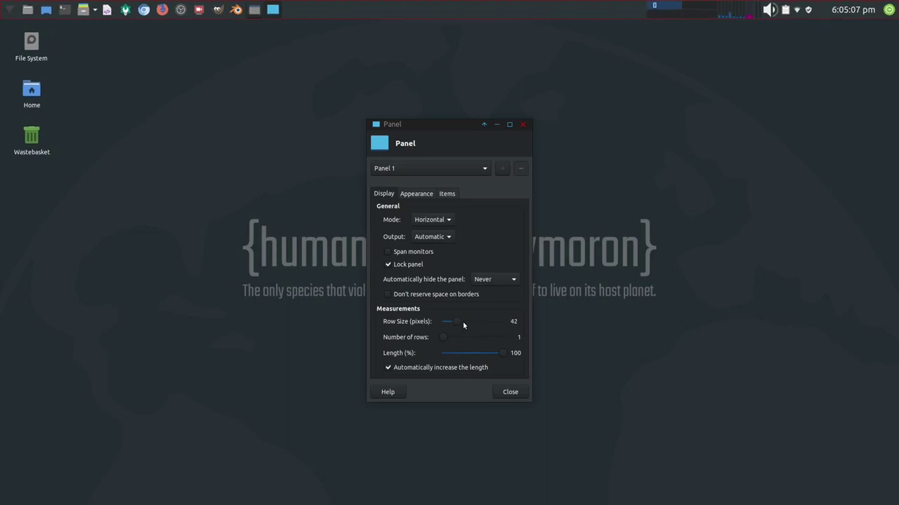
scroll(463, 325, up, 4)
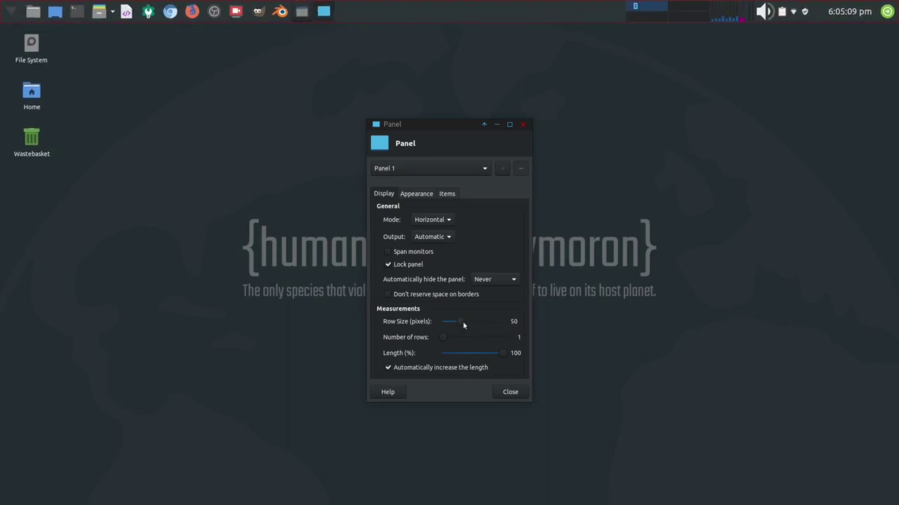
scroll(464, 325, down, 14)
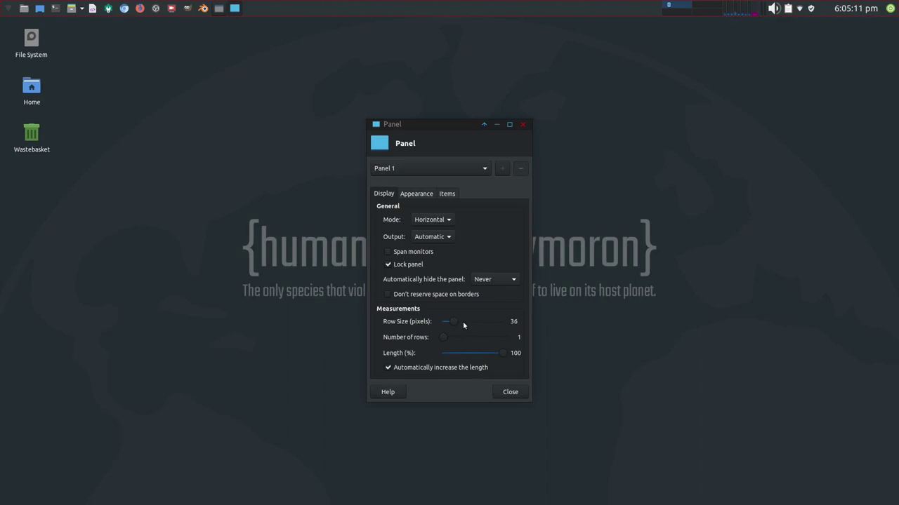
scroll(463, 325, down, 2)
scroll(464, 325, up, 4)
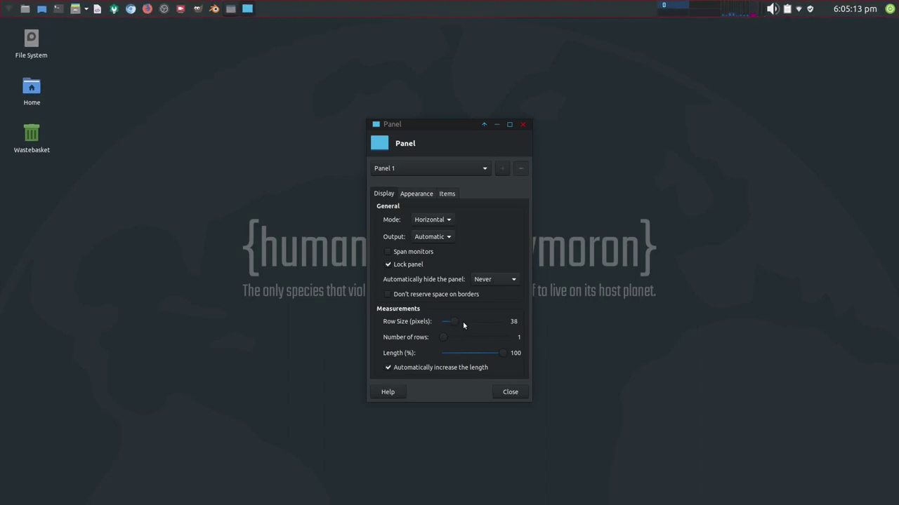
scroll(464, 325, down, 2)
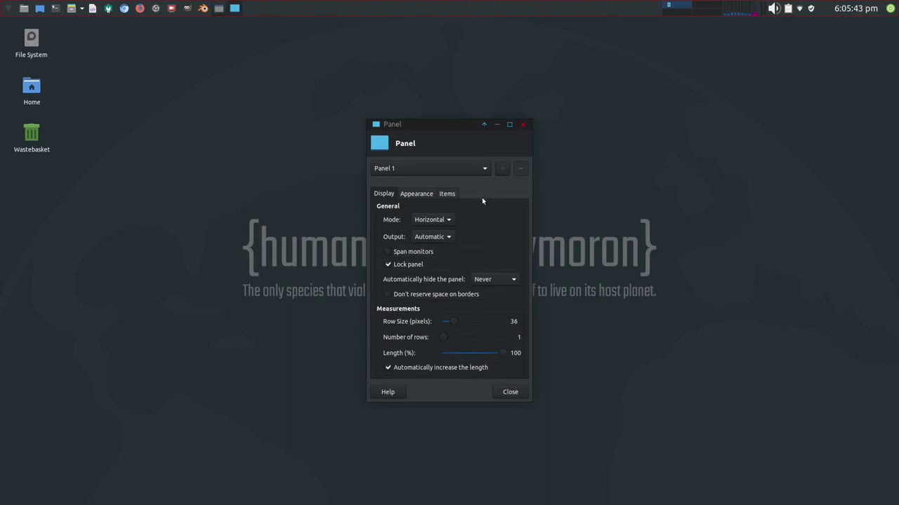
click(511, 396)
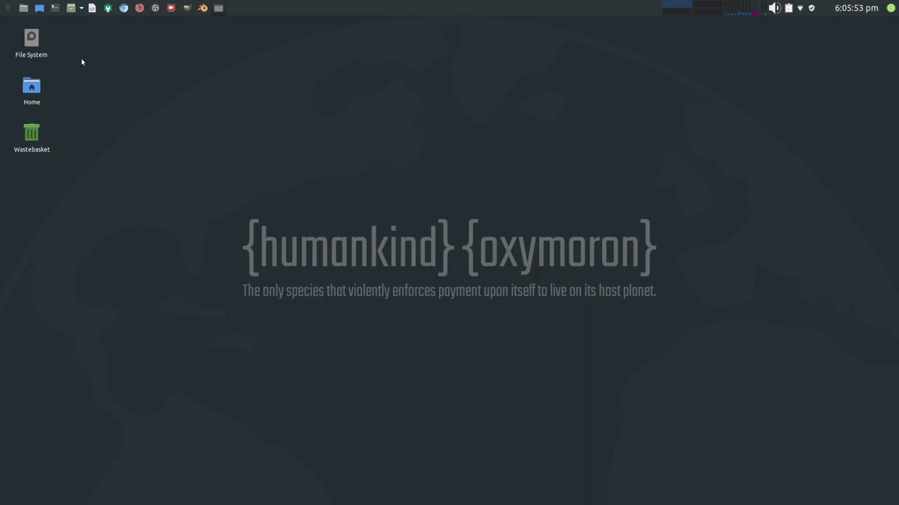
- Open gtk.css from the .config/gtk-3.0 folder in the home directory
click(73, 9)
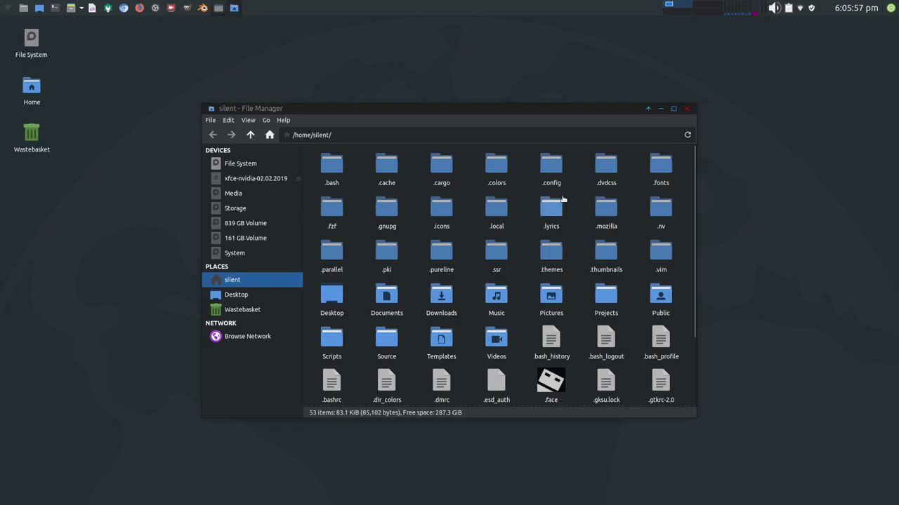
click(553, 168)
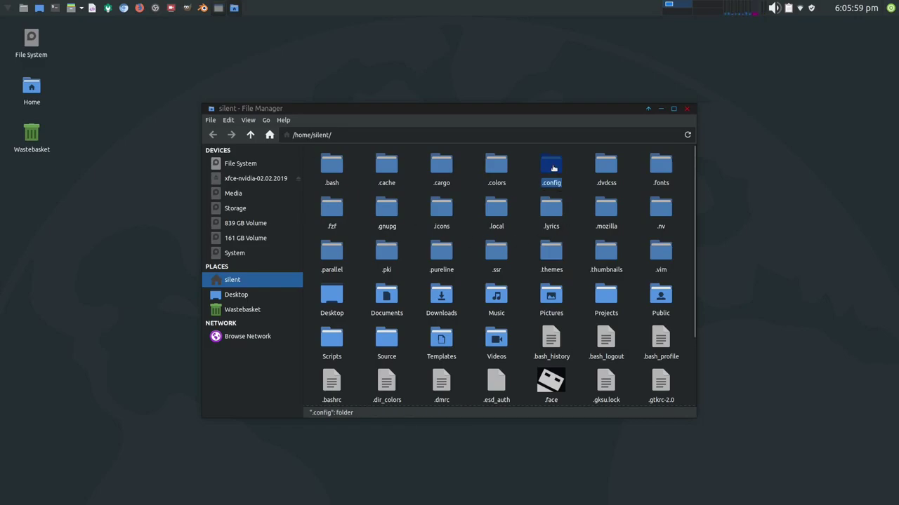
double_click(553, 169)
click(516, 212)
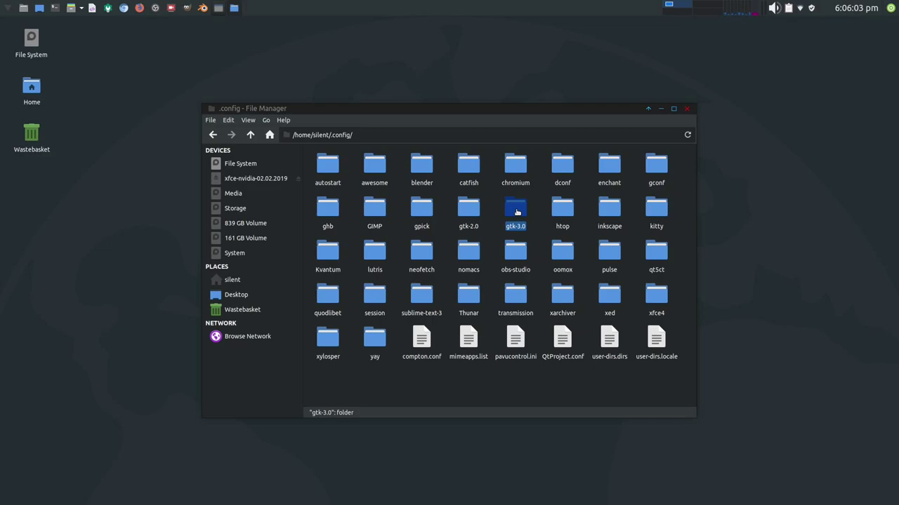
double_click(517, 212)
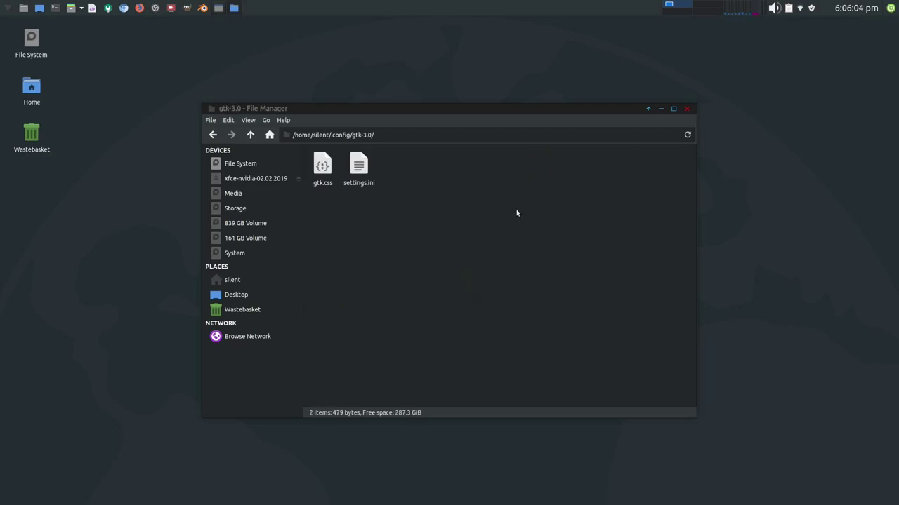
double_click(323, 181)
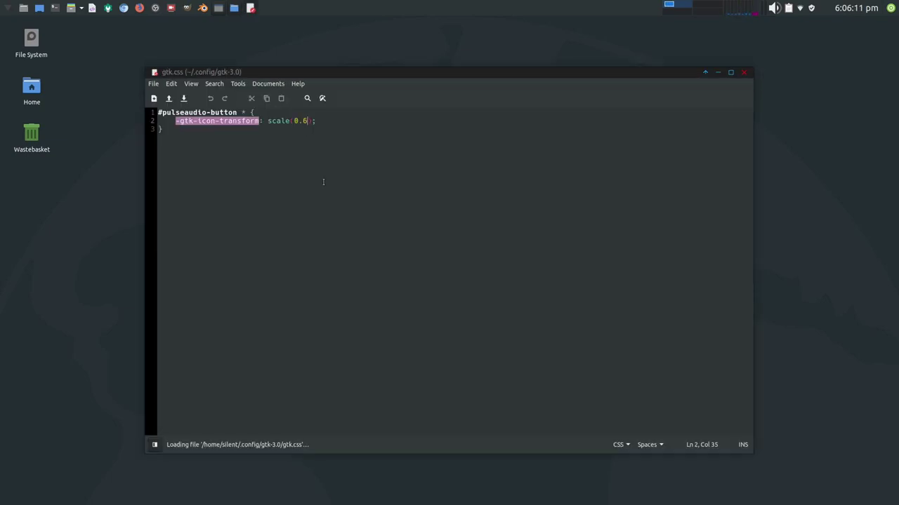
- Enlarge the editor text and examine the #pulseaudio-button rule with its icon scale transform
key(ctrl+plus)
key(ctrl+plus)
key(ctrl+plus)
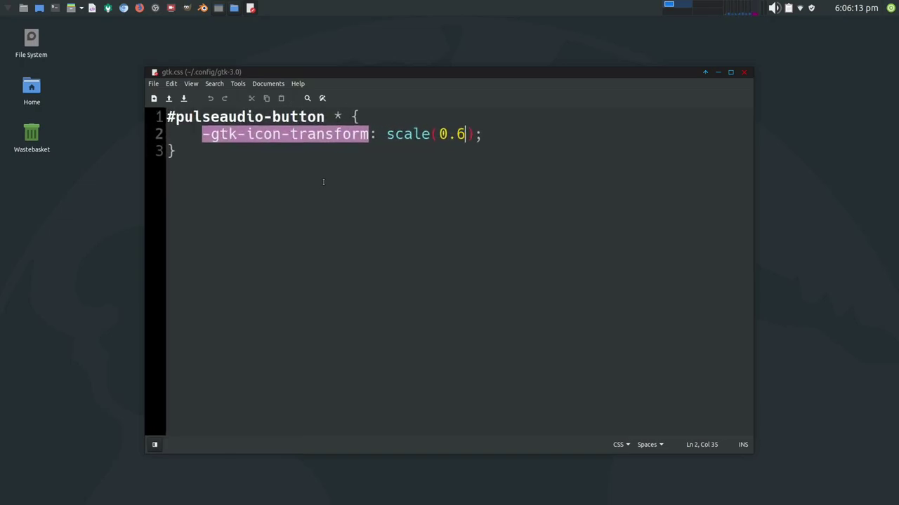
drag(167, 117, 252, 155)
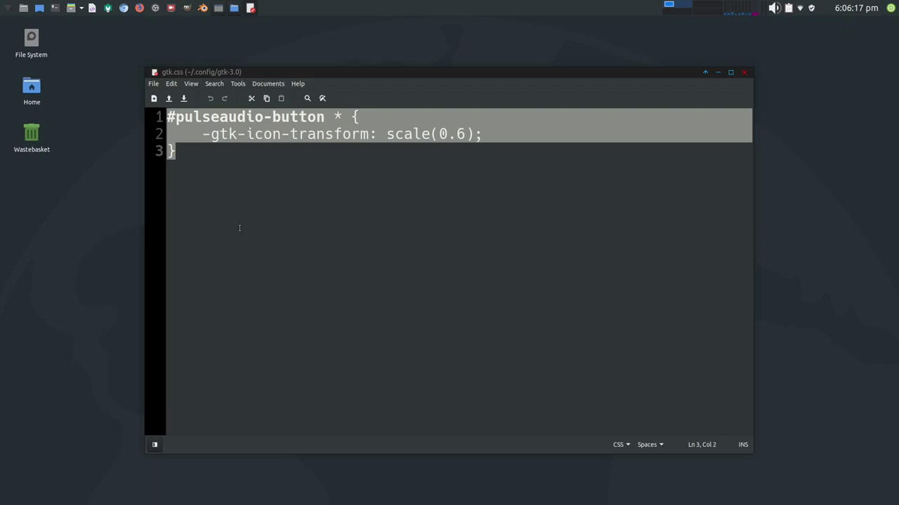
click(459, 158)
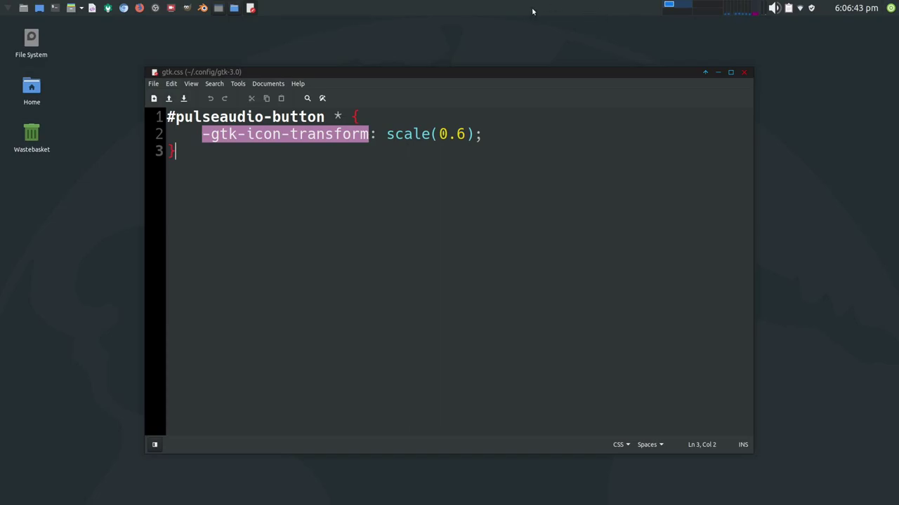
- Try Panel 1 row sizes of 62 and 102 pixels in the panel preferences, and return the row size to 36
right_click(470, 11)
mouse_move(507, 63)
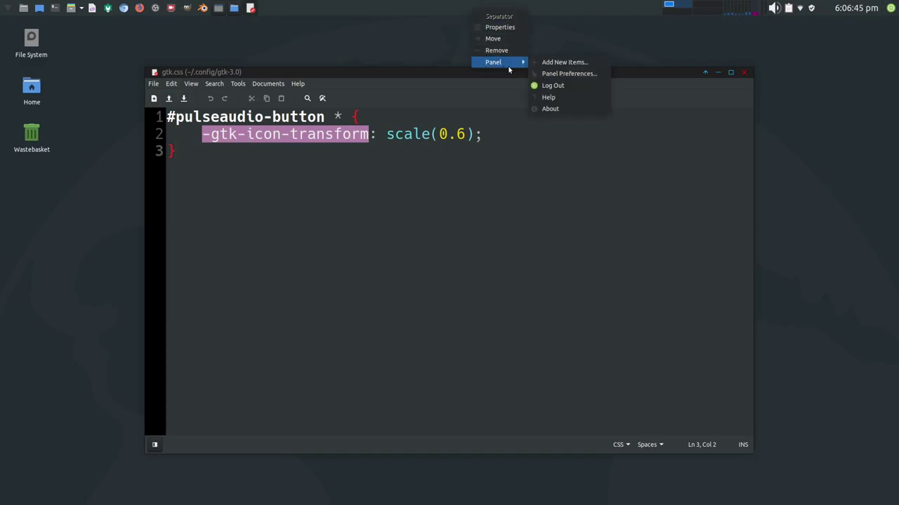
click(566, 74)
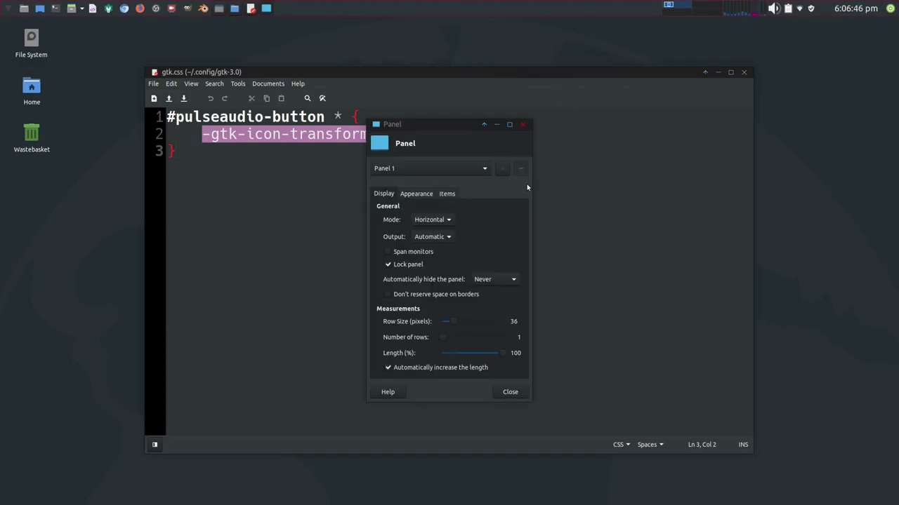
click(464, 323)
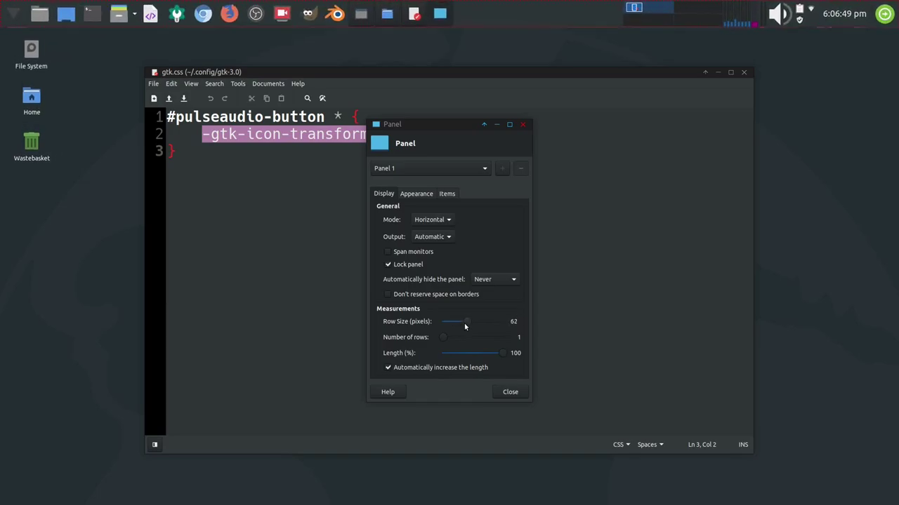
scroll(464, 323, up, 10)
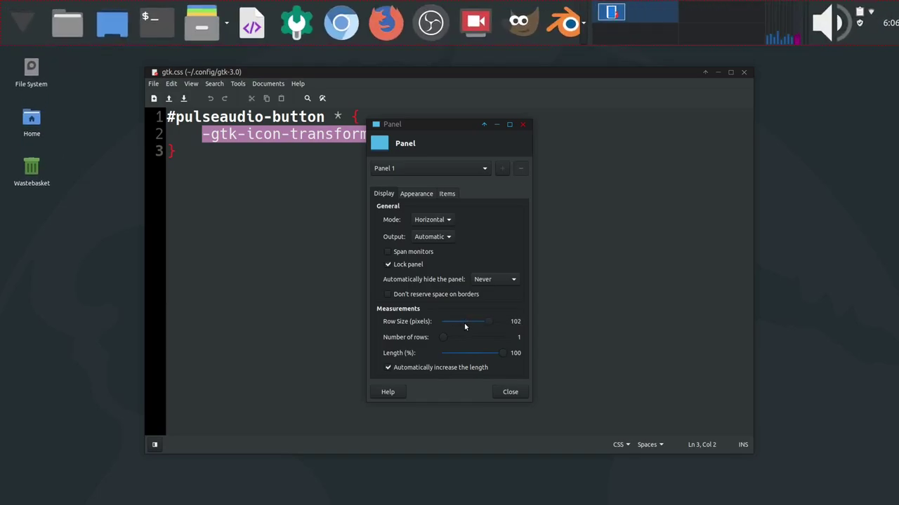
scroll(464, 323, down, 13)
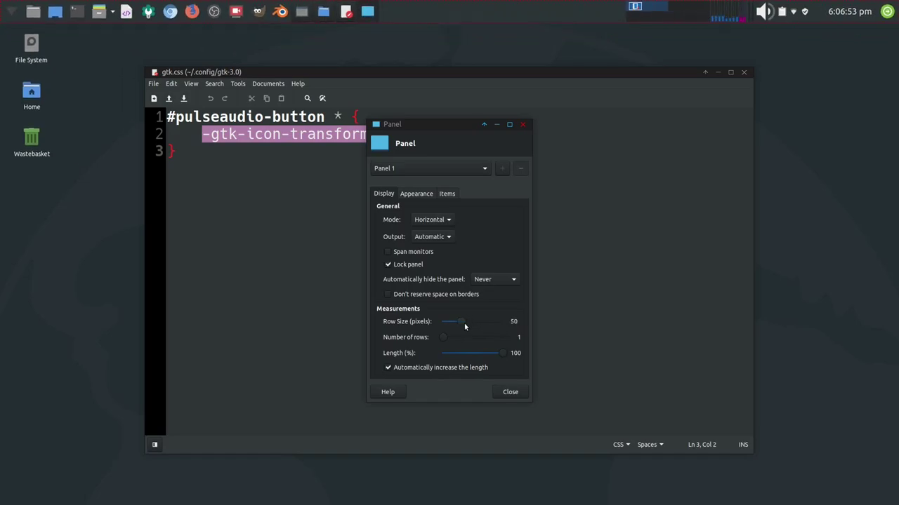
scroll(464, 323, down, 4)
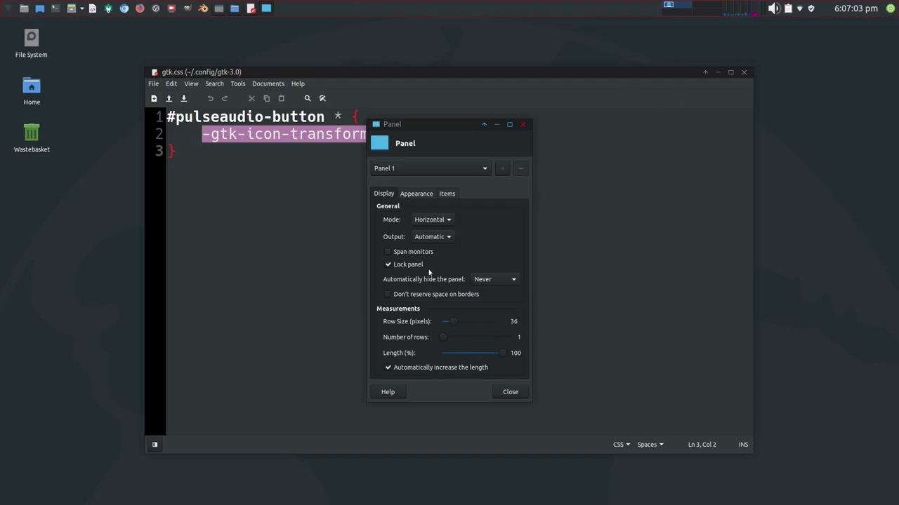
- Open the Notification Area item's properties, try maximum icon sizes up to 35 px, and reduce the size to 25 px
click(447, 193)
scroll(438, 316, down, 5)
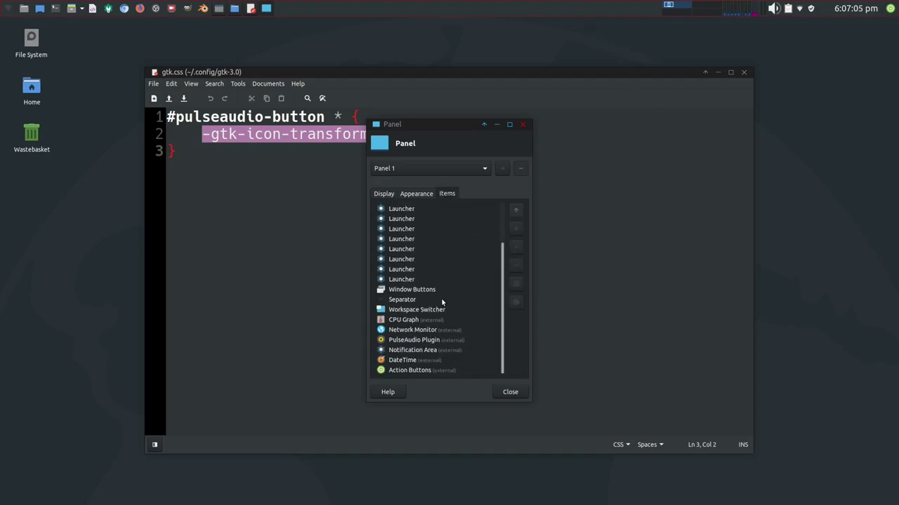
click(414, 351)
click(517, 284)
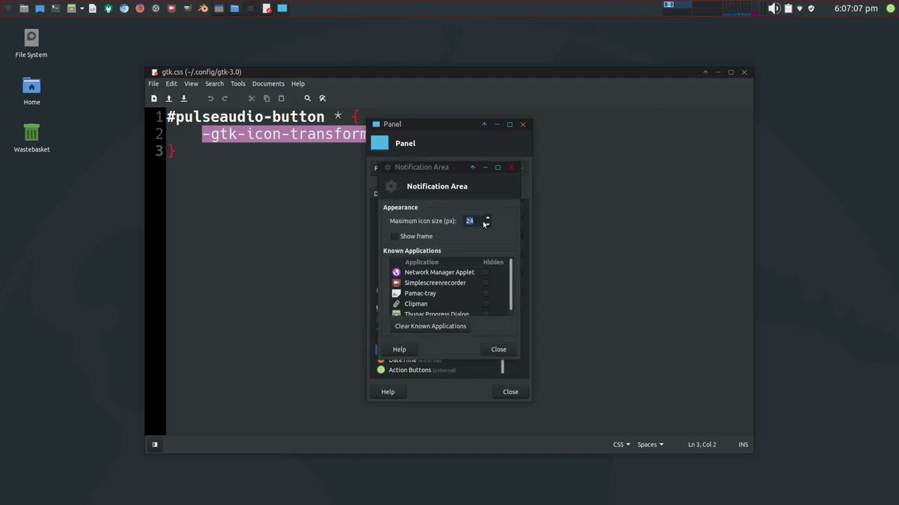
scroll(481, 221, up, 10)
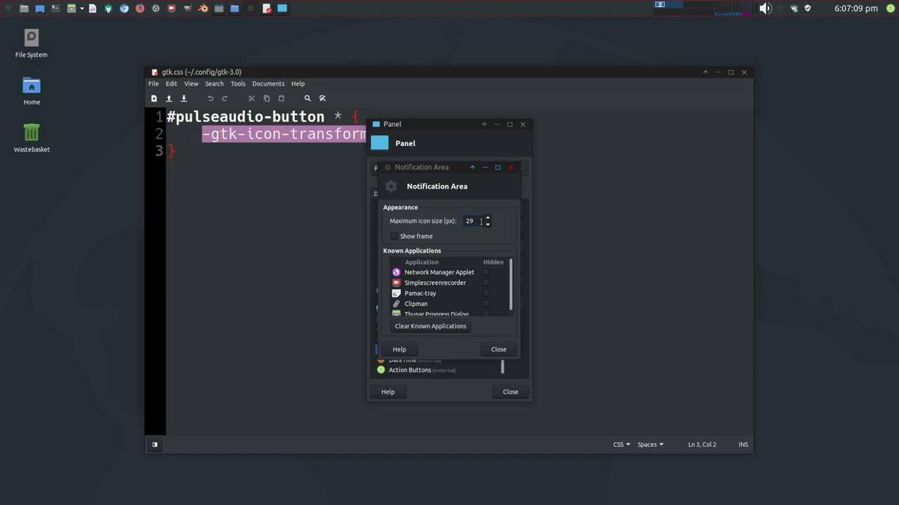
scroll(481, 221, up, 13)
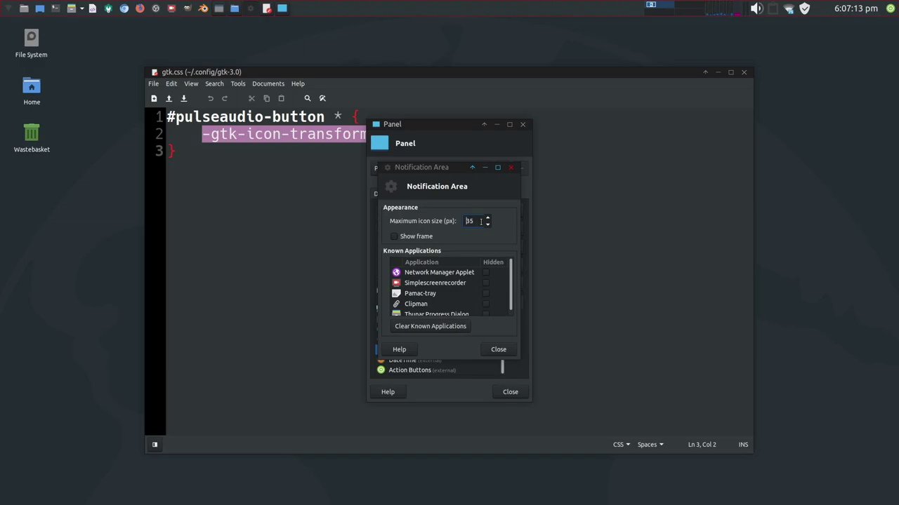
scroll(480, 221, down, 10)
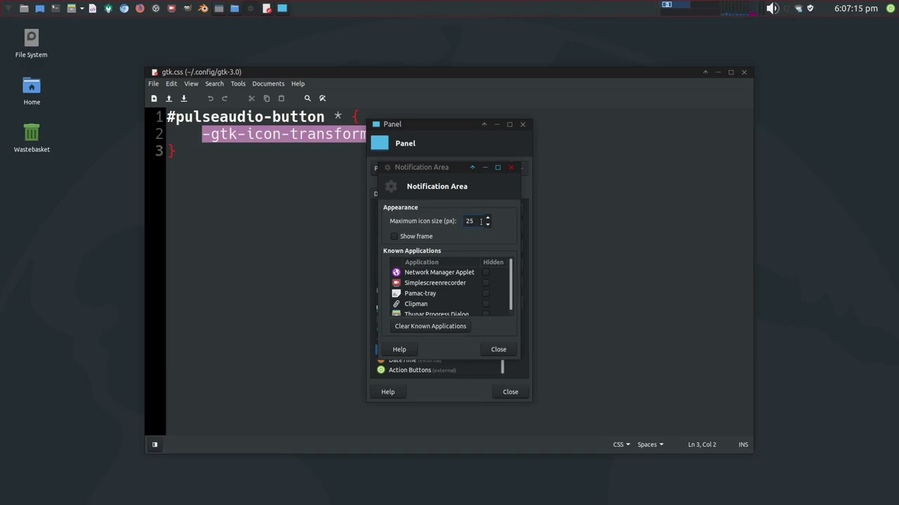
- Fine-tune the Notification Area's maximum icon size around 25 px, and close its properties and the panel preferences
scroll(481, 221, up, 1)
scroll(477, 221, down, 2)
scroll(477, 220, up, 2)
scroll(477, 221, up, 1)
scroll(477, 221, down, 1)
key(Escape)
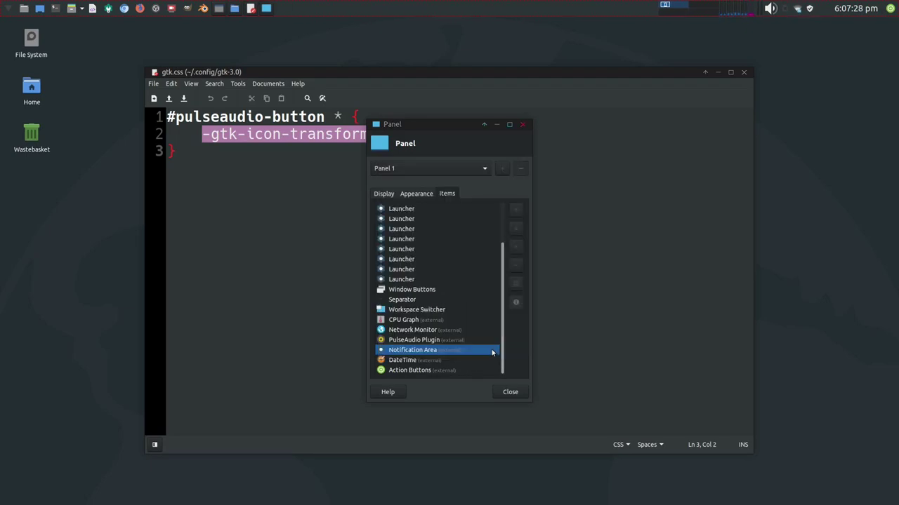
click(510, 393)
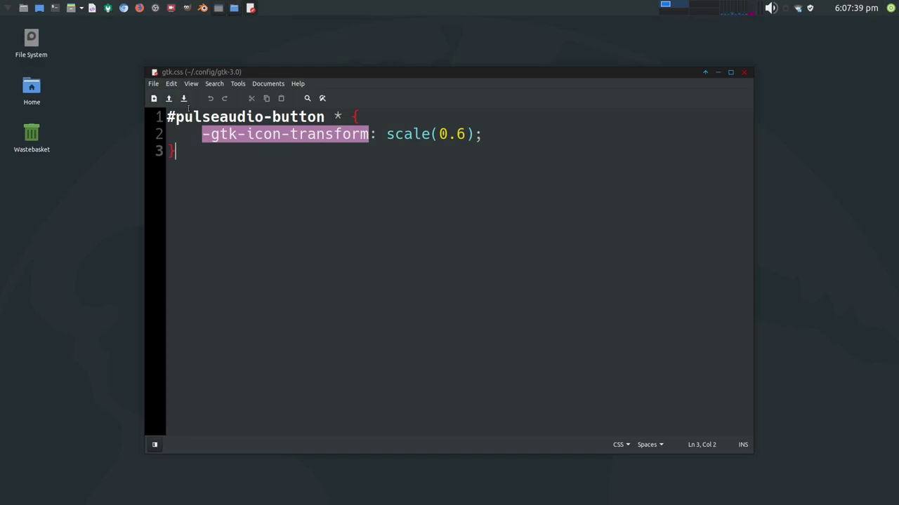
- Save gtk.css, and close the text editor and the file manager
click(183, 98)
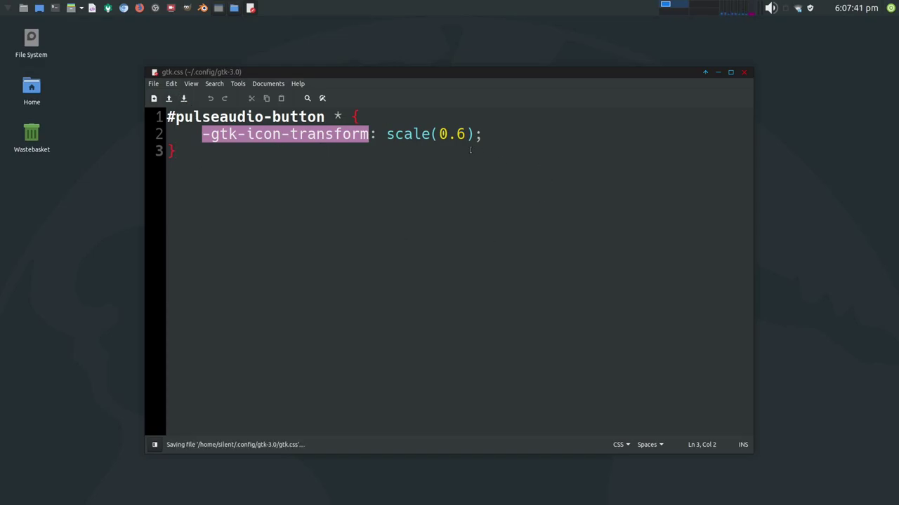
click(745, 72)
click(687, 108)
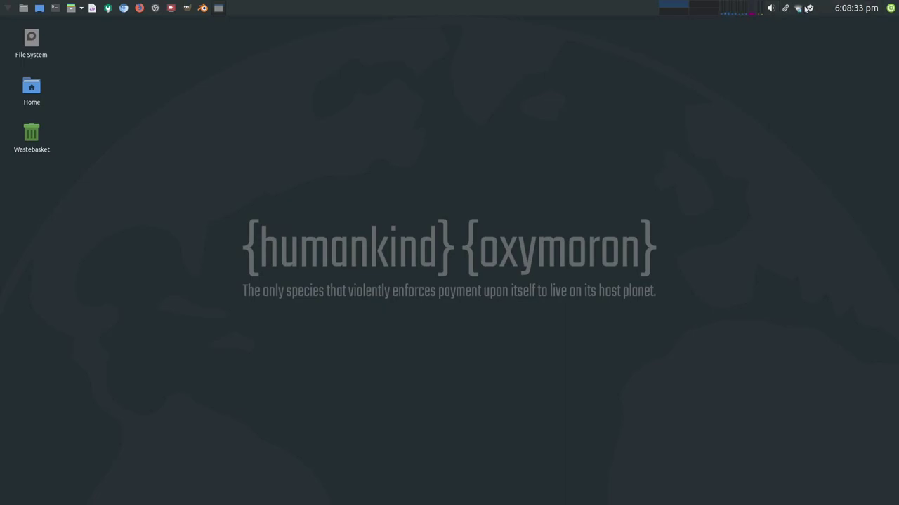
- Reopen gtk.css from the .config/gtk-3.0 folder in the text editor
click(71, 8)
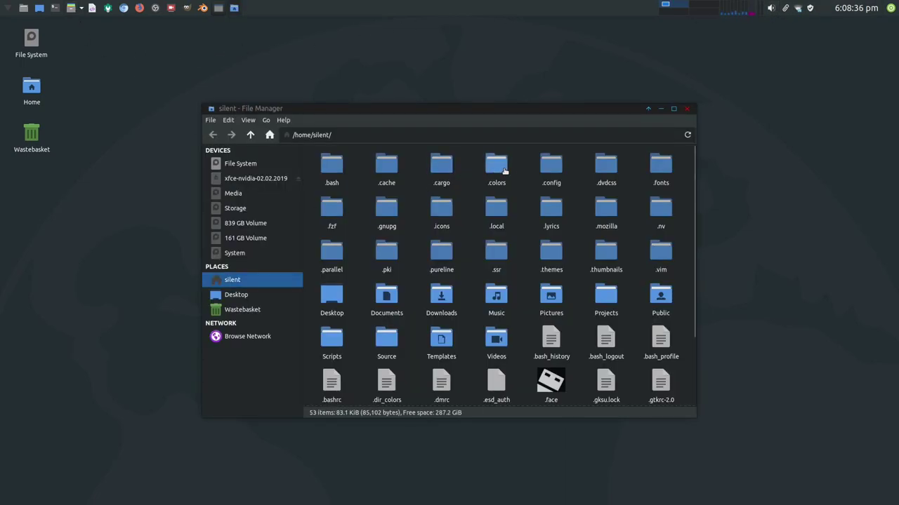
double_click(551, 167)
click(515, 207)
double_click(516, 207)
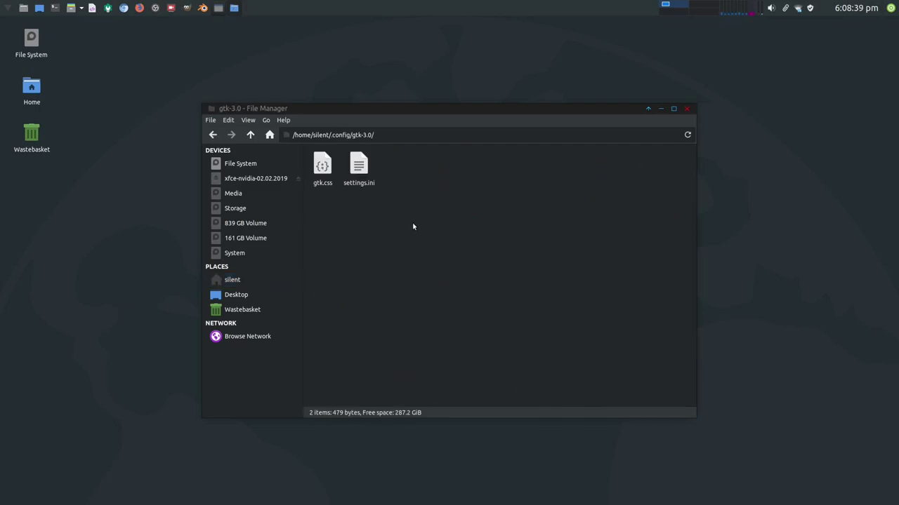
double_click(322, 175)
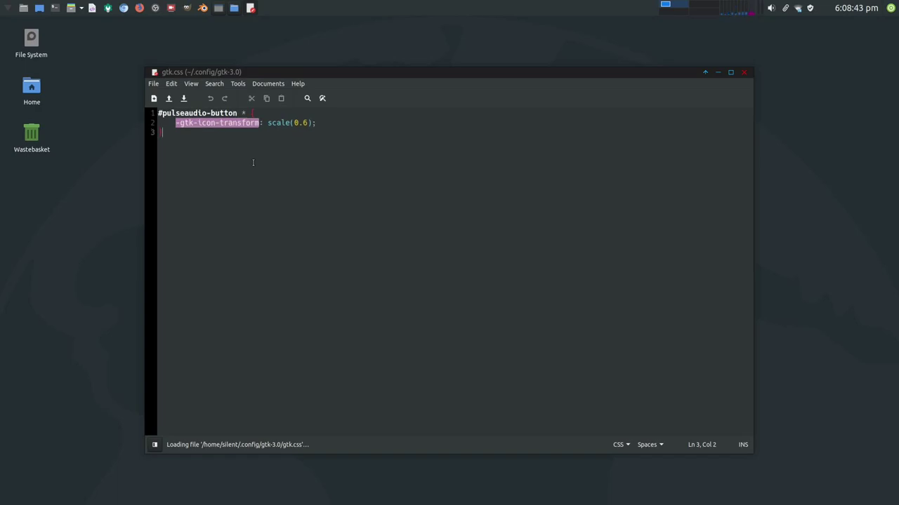
- Enlarge the gtk.css text in the editor and open the preferences of the desktop panel
scroll(253, 162, up, 4)
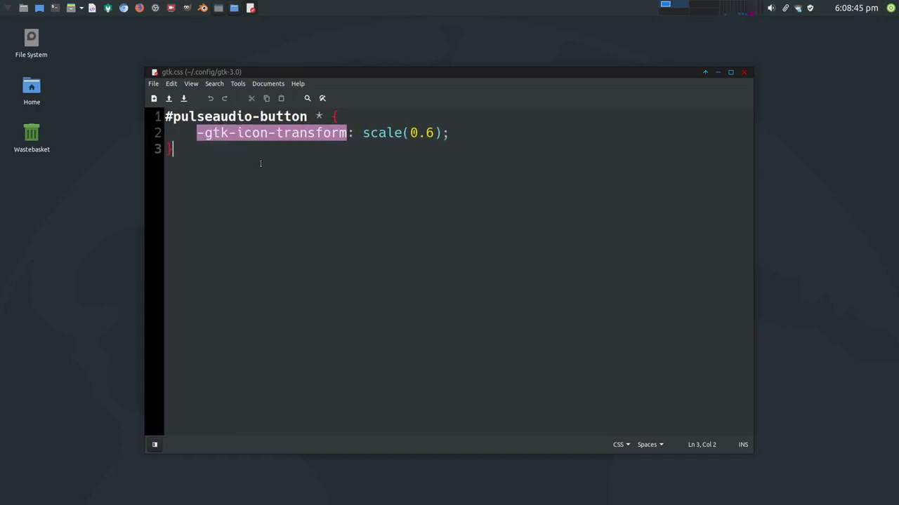
click(488, 130)
right_click(502, 12)
mouse_move(526, 62)
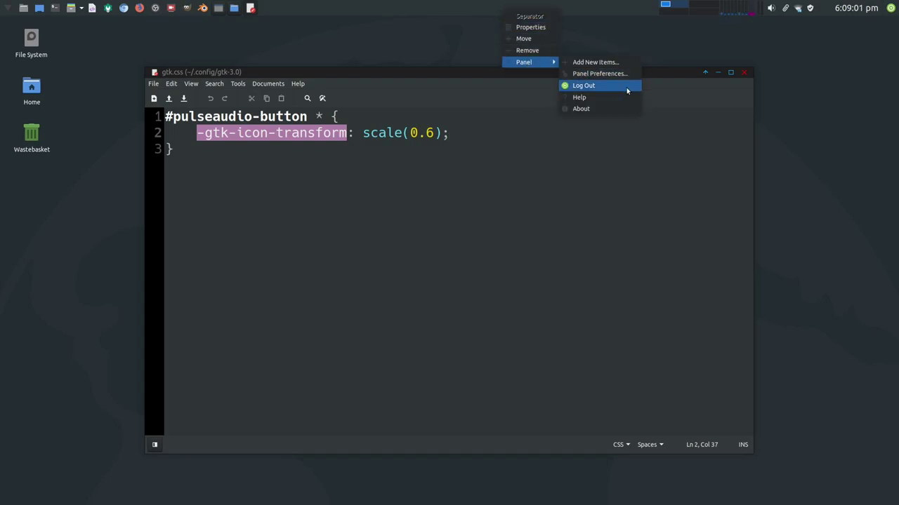
click(598, 73)
- Try panel row sizes of 58, 36 and 44 pixels to compare how the volume icon scales
scroll(461, 327, up, 10)
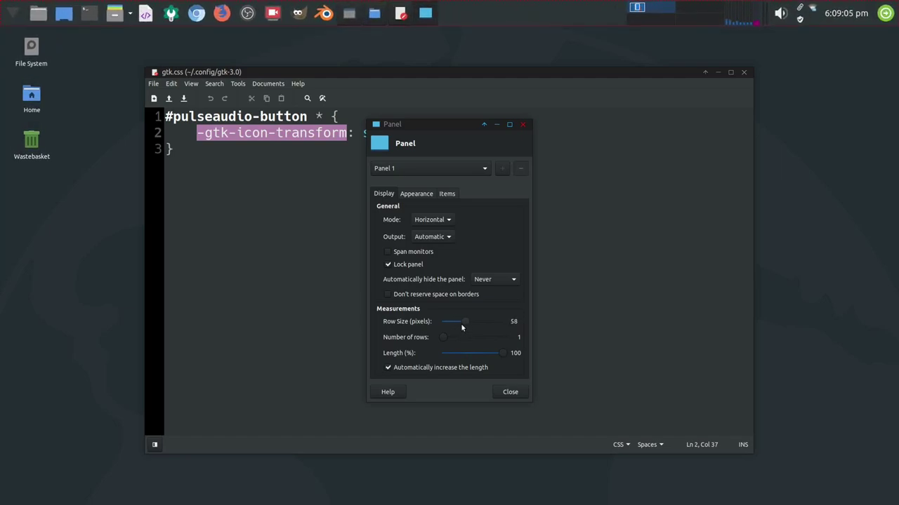
scroll(461, 327, down, 11)
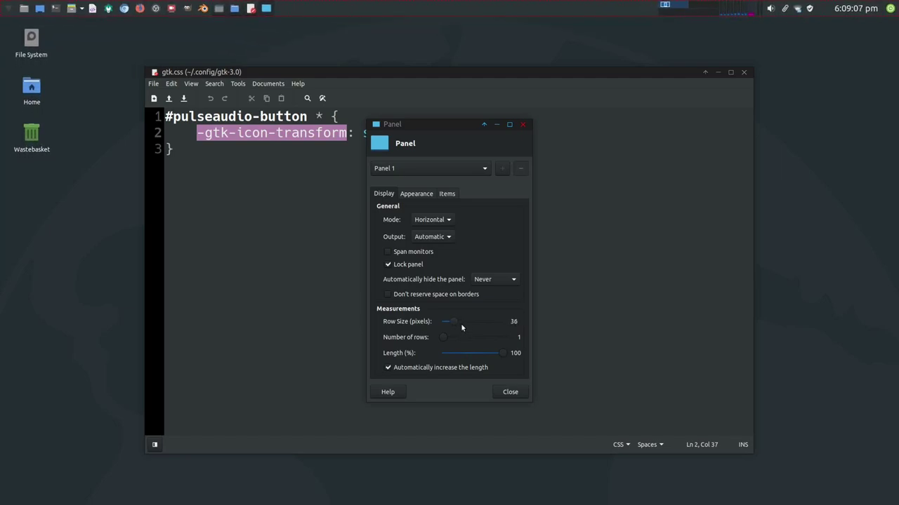
scroll(461, 327, up, 6)
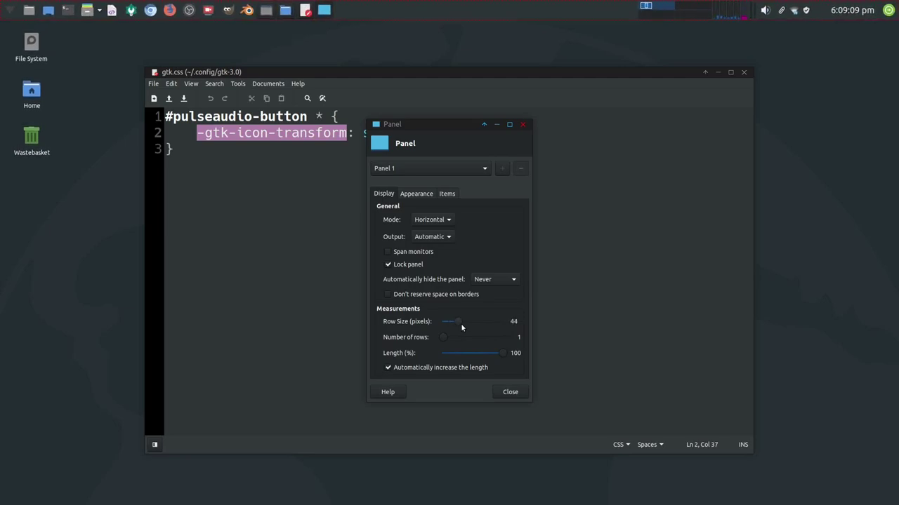
- Move the Panel dialog clear of the CSS rule, set the row size to 38 pixels, and close the dialog
drag(445, 129, 725, 137)
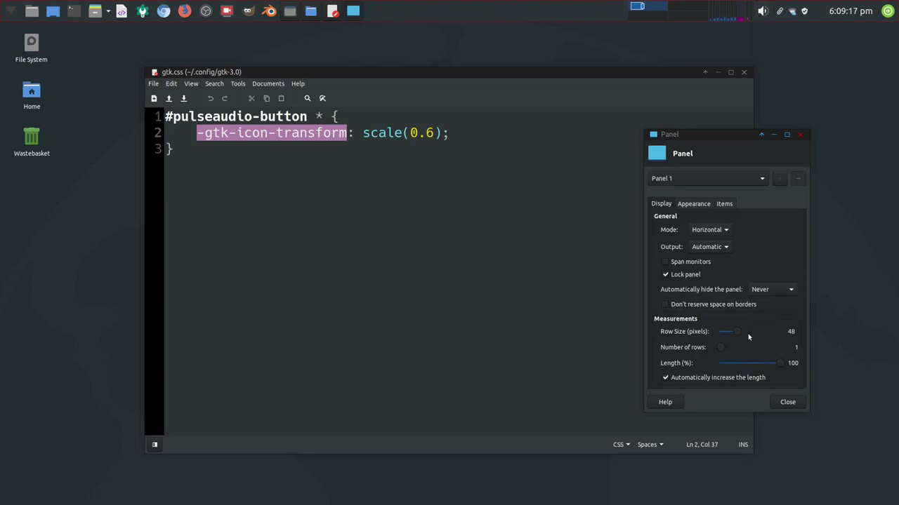
scroll(734, 333, down, 4)
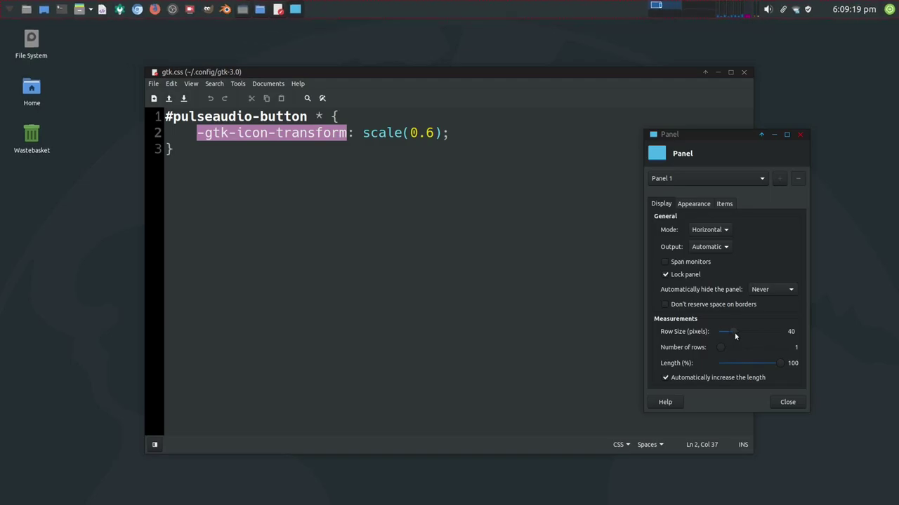
scroll(734, 333, down, 1)
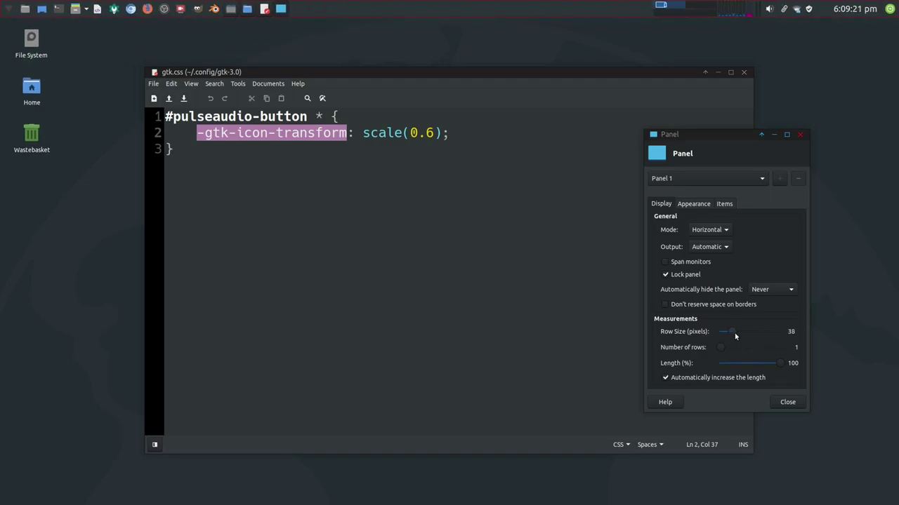
scroll(734, 333, down, 1)
scroll(734, 332, up, 1)
scroll(735, 333, down, 1)
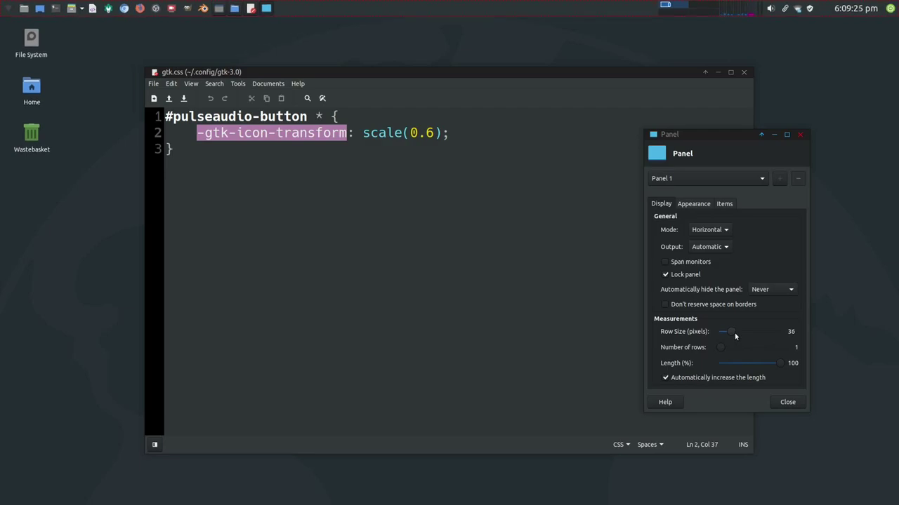
scroll(734, 333, up, 1)
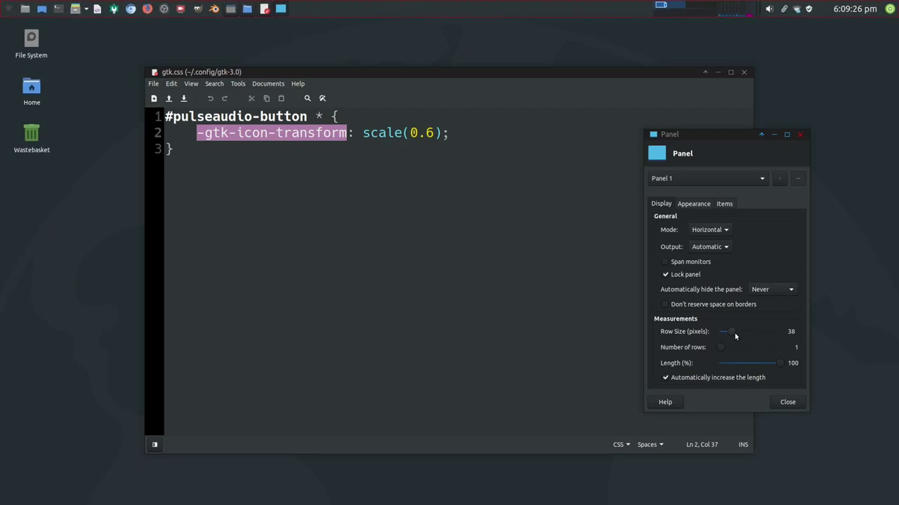
click(797, 405)
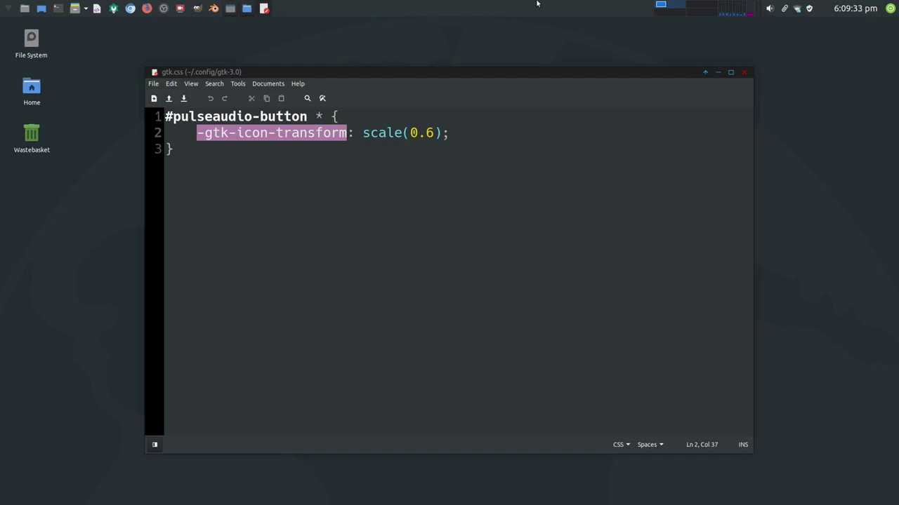
- Highlight the whole #pulseaudio-button rule in gtk.css
key(Left)
key(Left)
key(Left)
drag(172, 149, 115, 96)
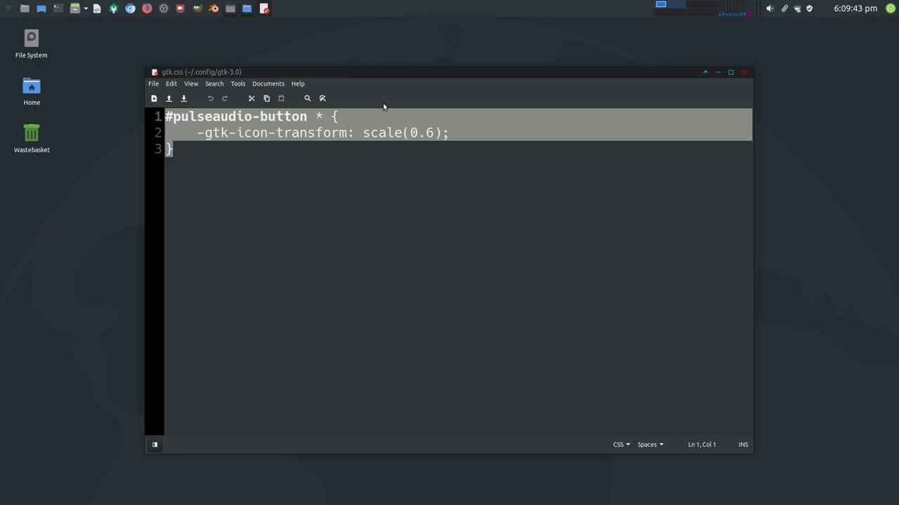
- Close the text editor and the file manager window showing the gtk-3.0 folder
click(743, 72)
click(331, 232)
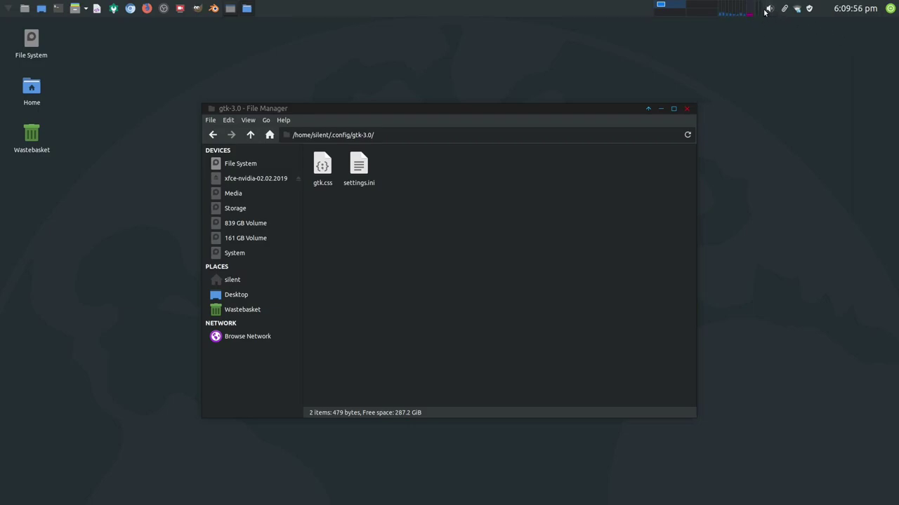
click(687, 108)
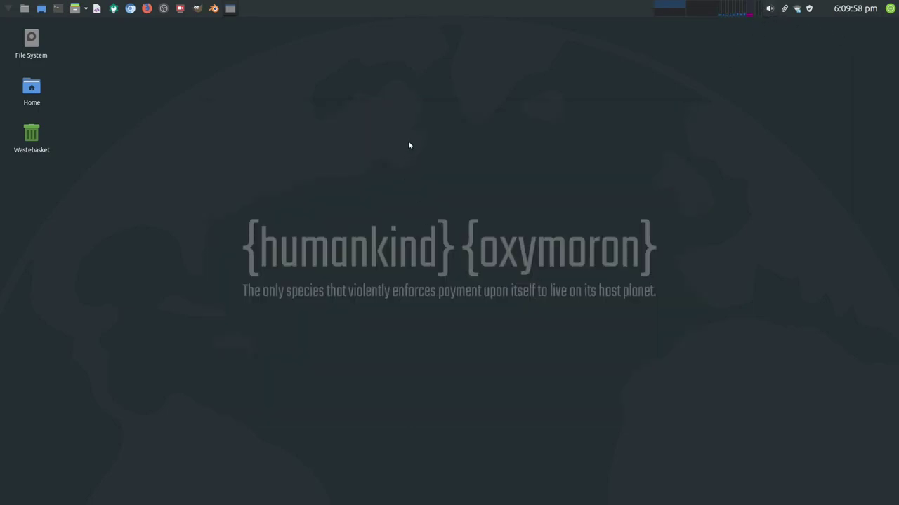